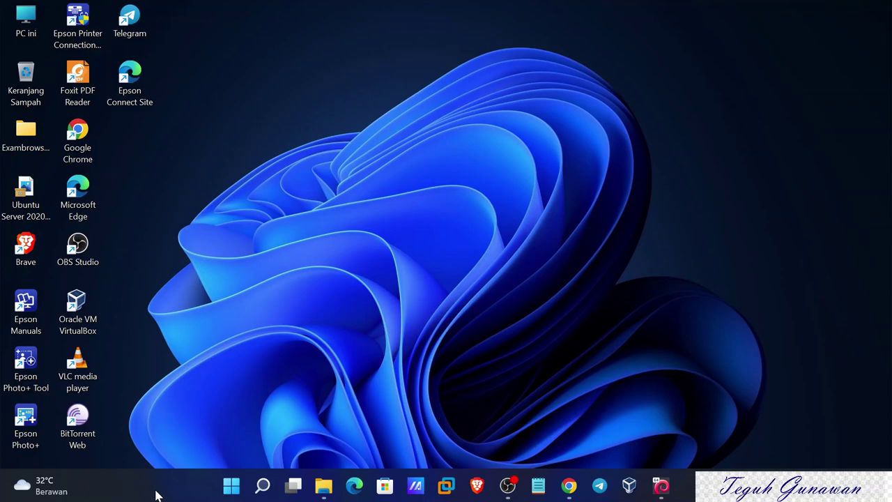
- Switch to Chrome and open the Web Machine: (N7) entry on the VulnHub site
left_click(569, 486)
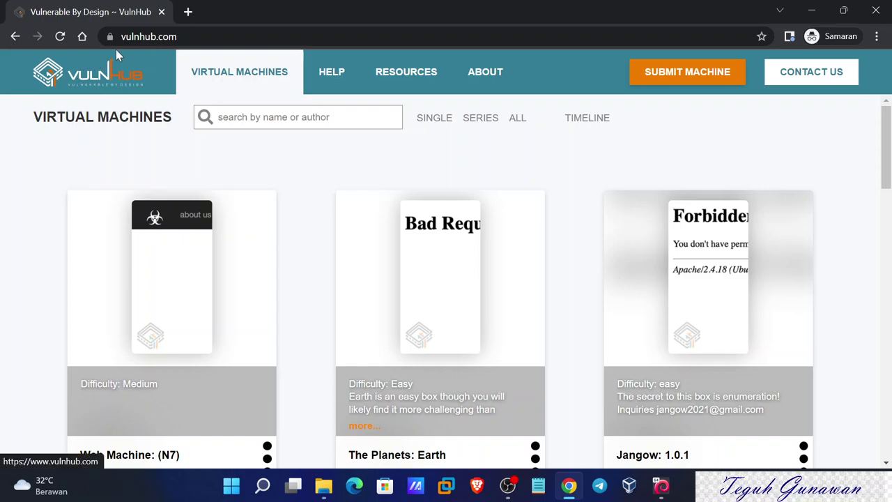
scroll(278, 207, "down", 2)
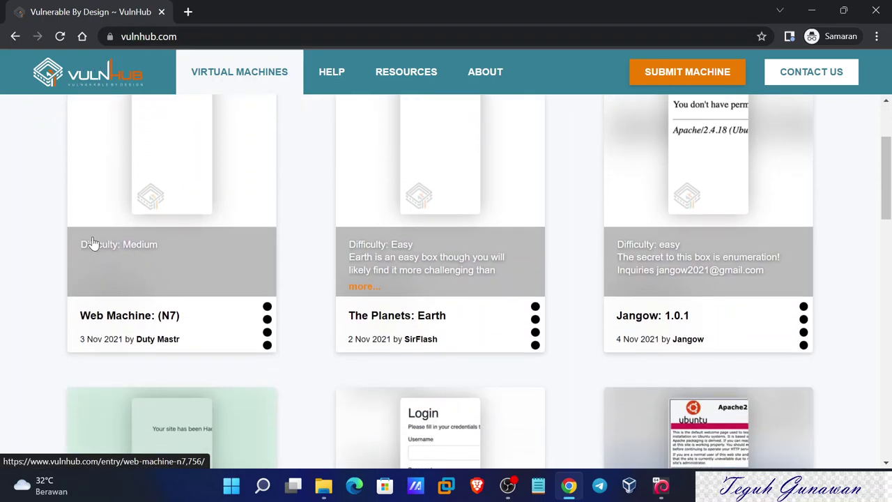
left_click(119, 73)
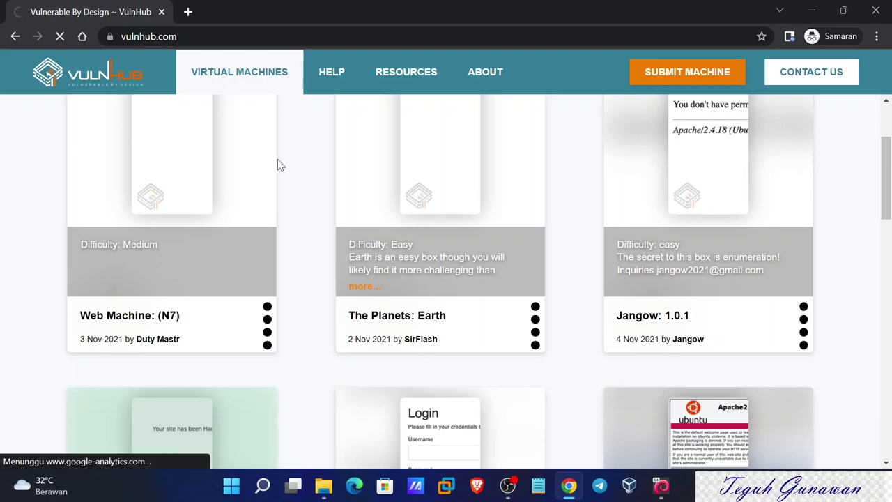
scroll(292, 219, "down", 2)
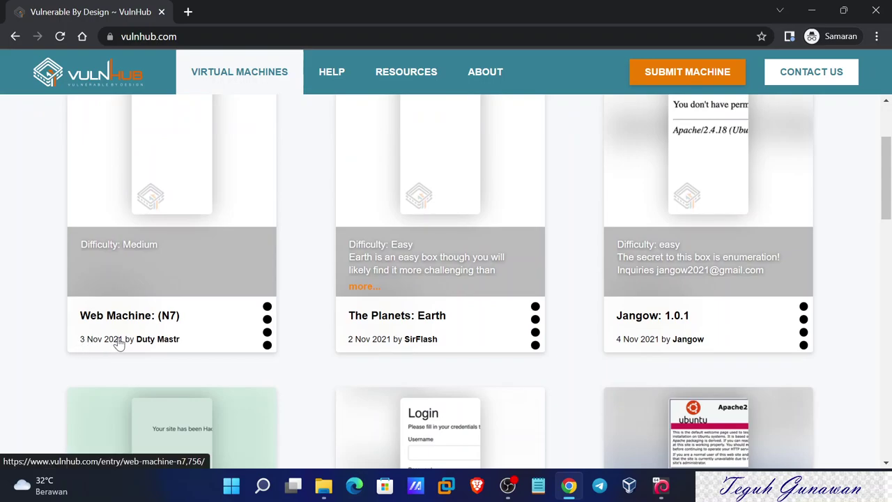
left_click(165, 160)
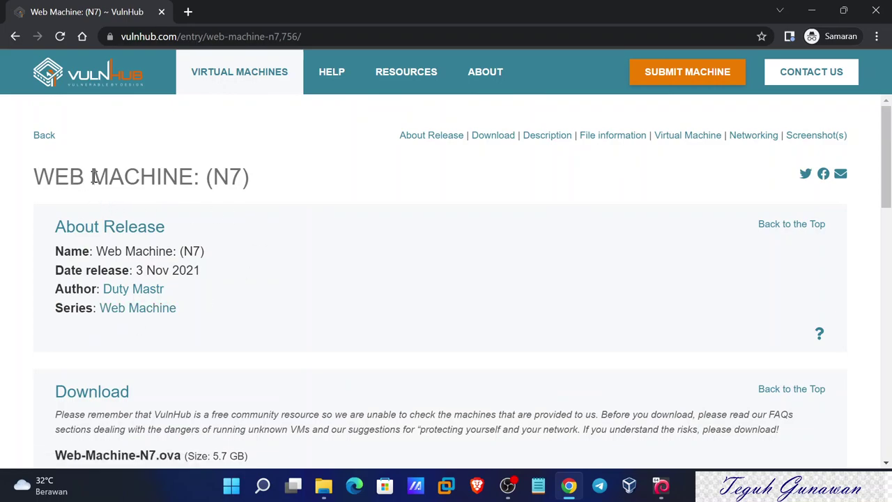
left_click_drag(208, 172, 244, 174)
- Start downloading Web-Machine-N7.ova from the mirror link and cancel the transfer
scroll(295, 238, "down", 3)
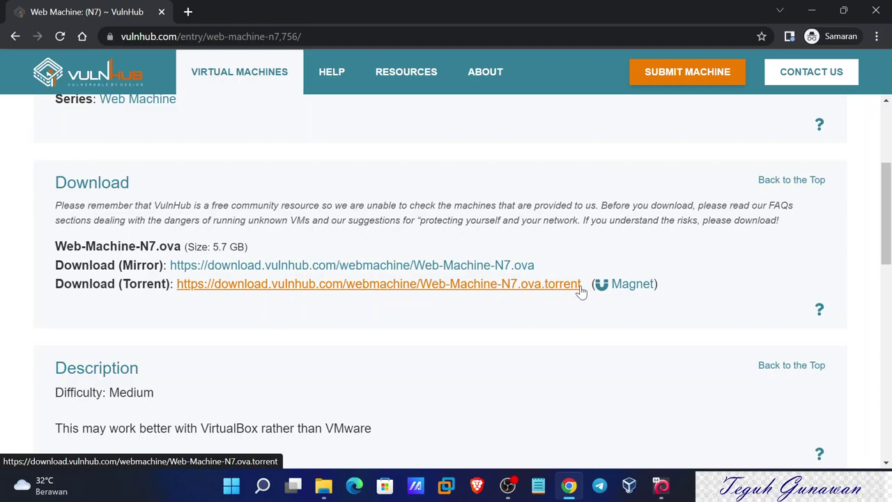
left_click(414, 267)
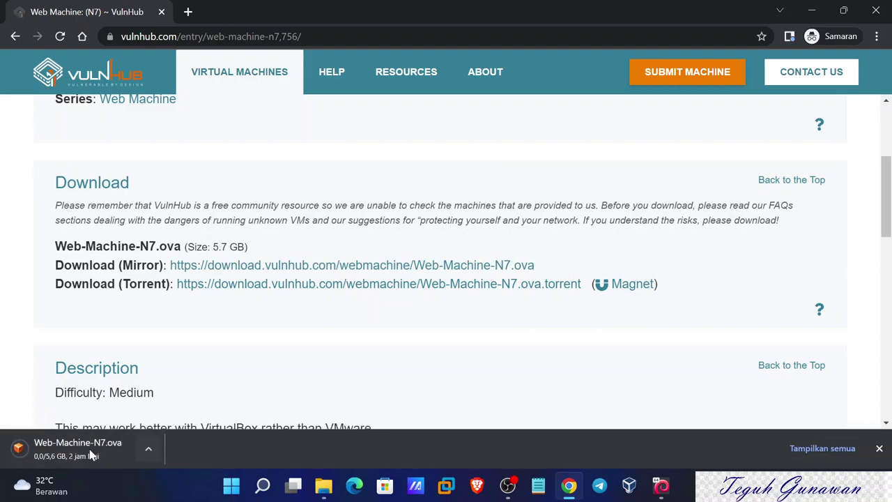
left_click(146, 482)
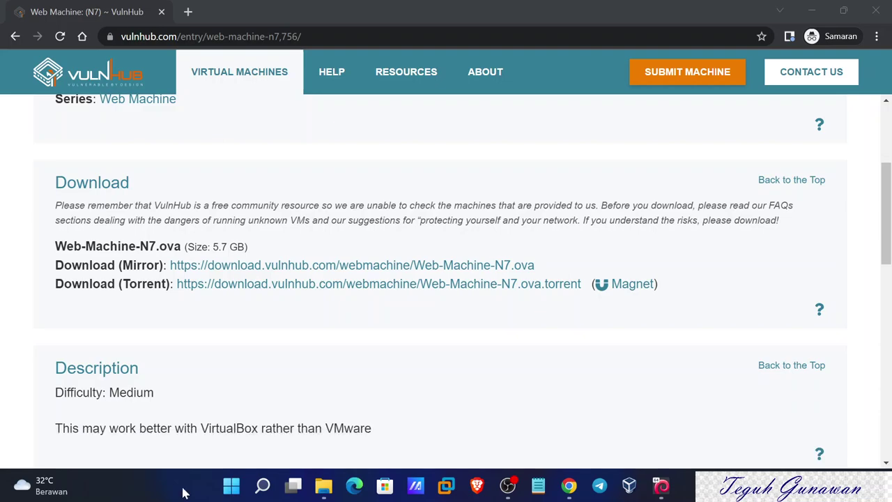
- Check the file size listed in the machine's File Information section
scroll(239, 325, "down", 3)
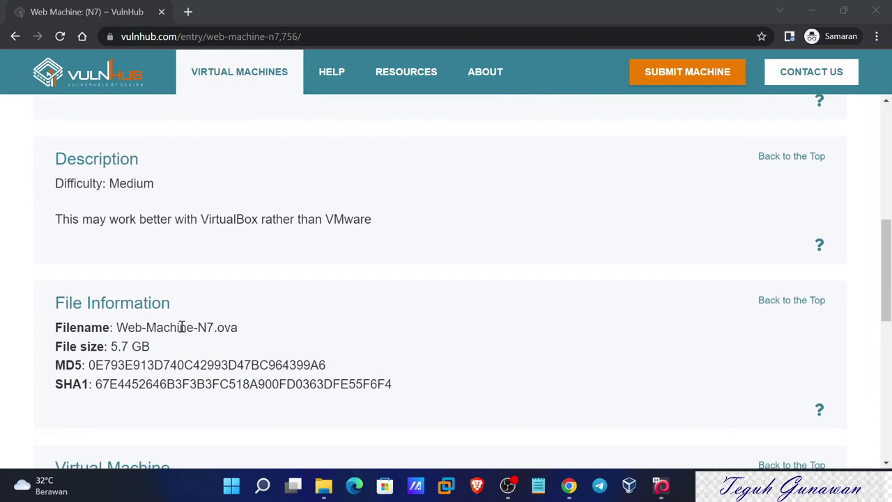
left_click_drag(110, 347, 129, 346)
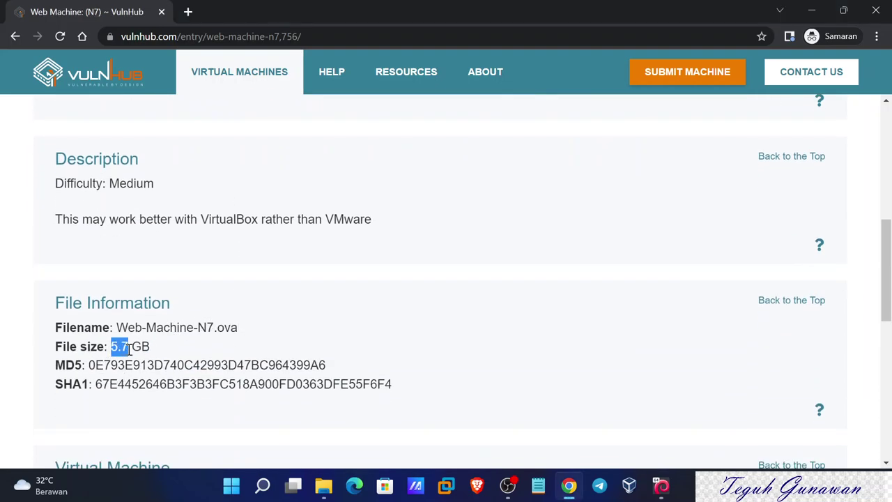
left_click(312, 339)
scroll(313, 339, "up", 8)
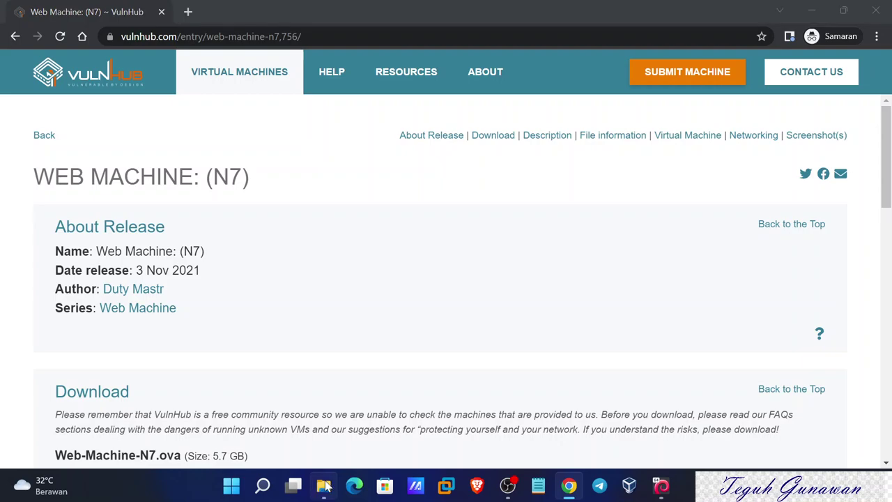
- Switch to File Explorer and open the Web-Machine-N7 appliance in D:\VMware with VirtualBox Manager
left_click(323, 485)
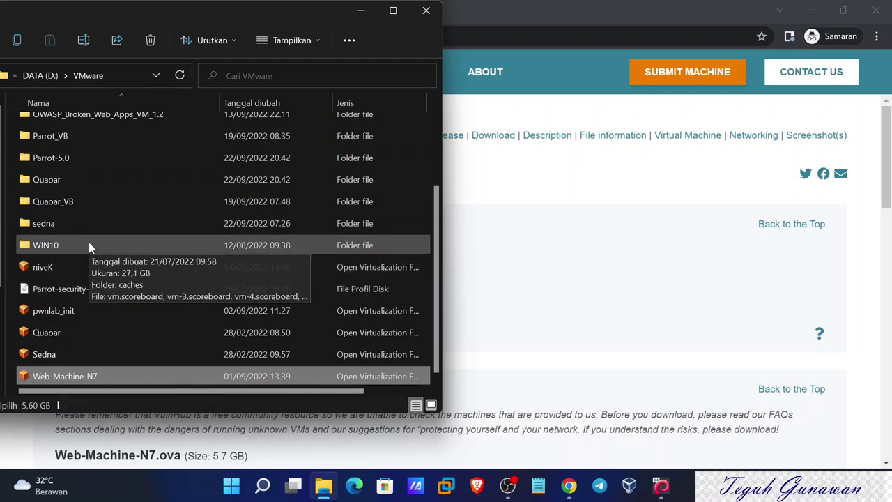
right_click(57, 377)
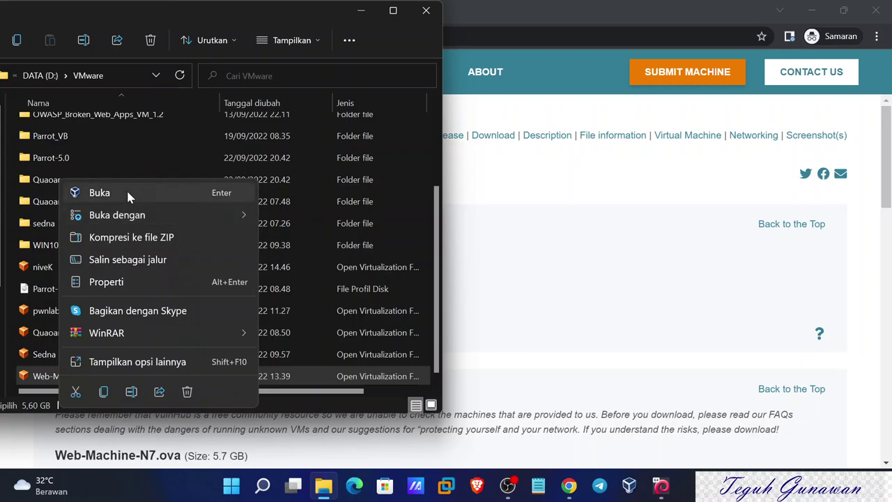
mouse_move(128, 217)
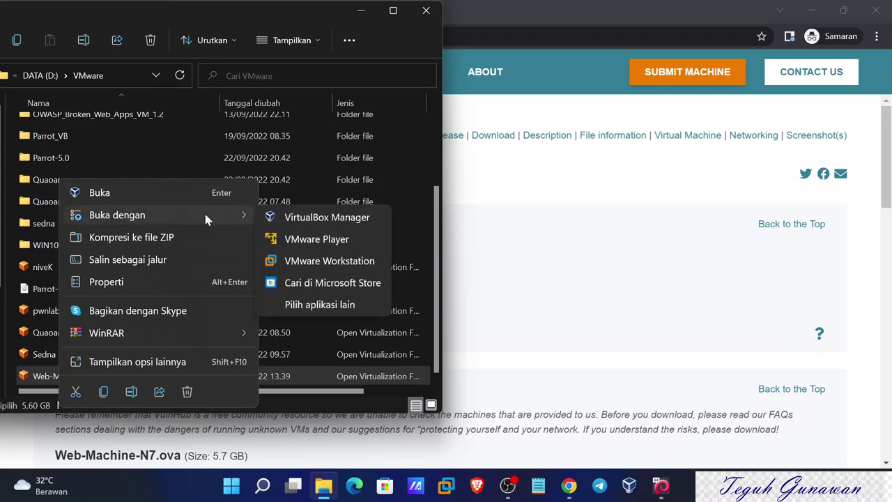
left_click(294, 218)
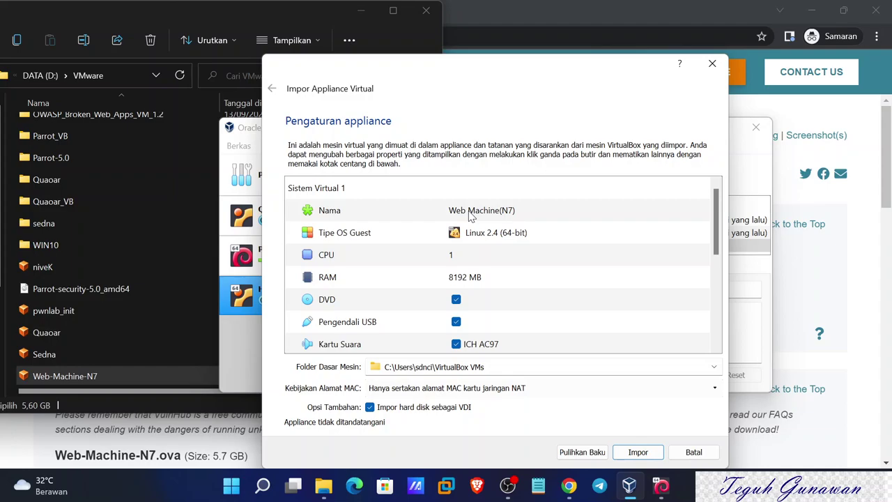
- Set the appliance's RAM to 20148 MB in the import settings
left_click(459, 278)
double_click(458, 279)
type("2014")
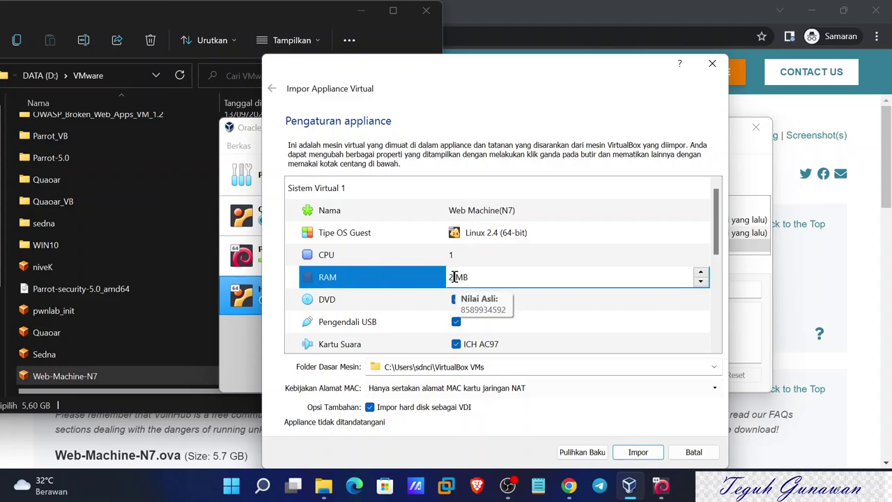
type("8")
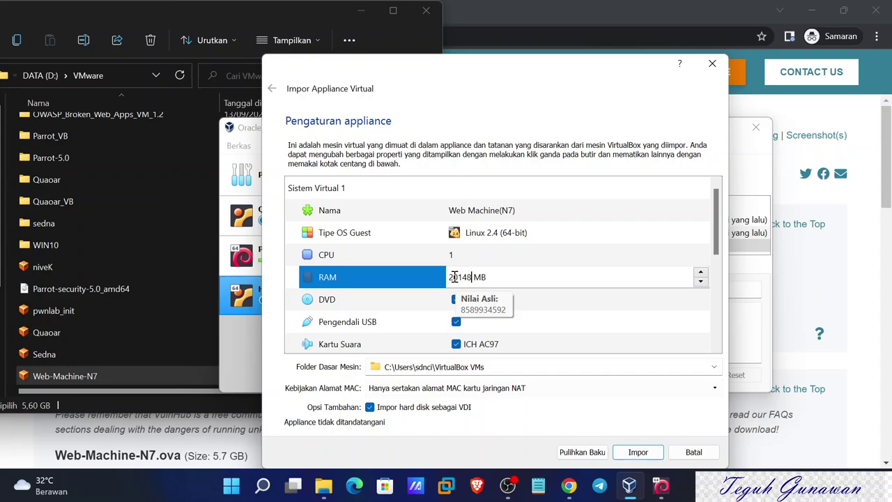
key("Return")
- Review the remaining appliance settings and the available network adapter types
scroll(454, 278, "down", 5)
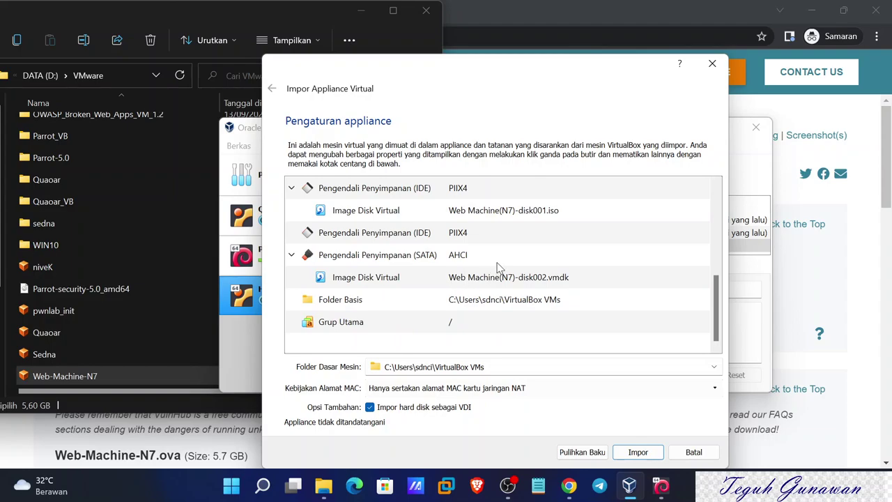
scroll(542, 307, "up", 1)
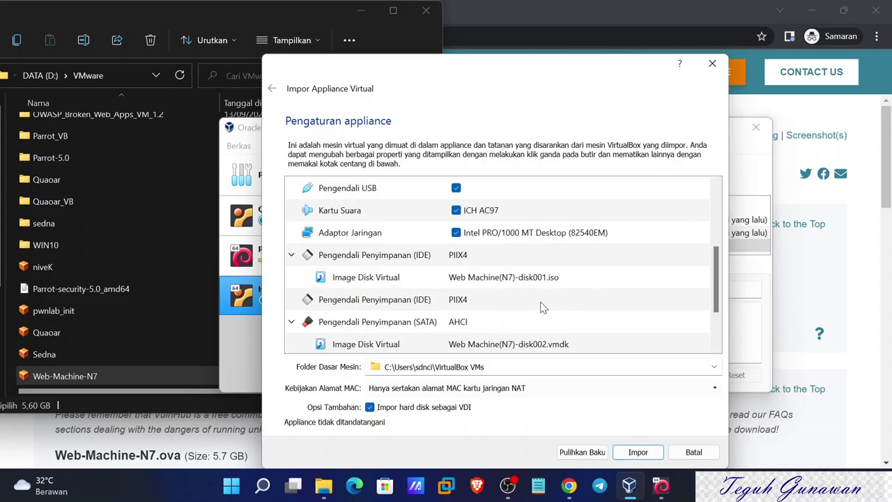
scroll(543, 308, "up", 1)
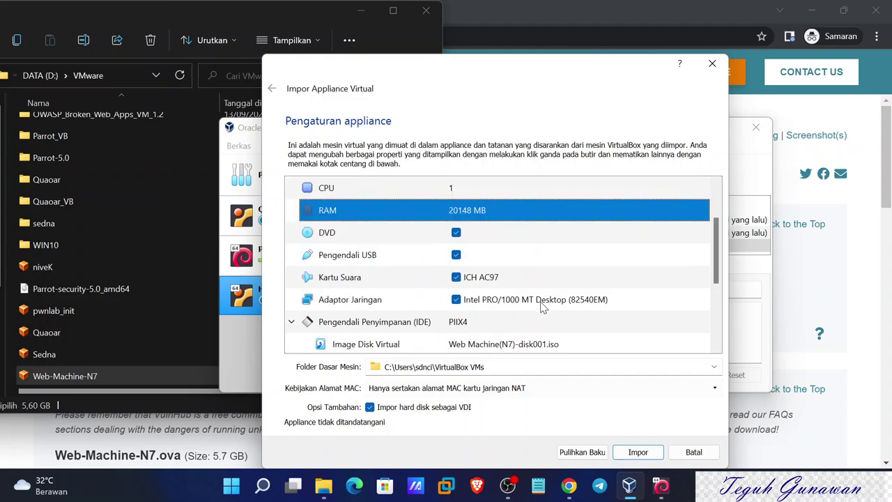
left_click(519, 306)
double_click(519, 305)
left_click(702, 301)
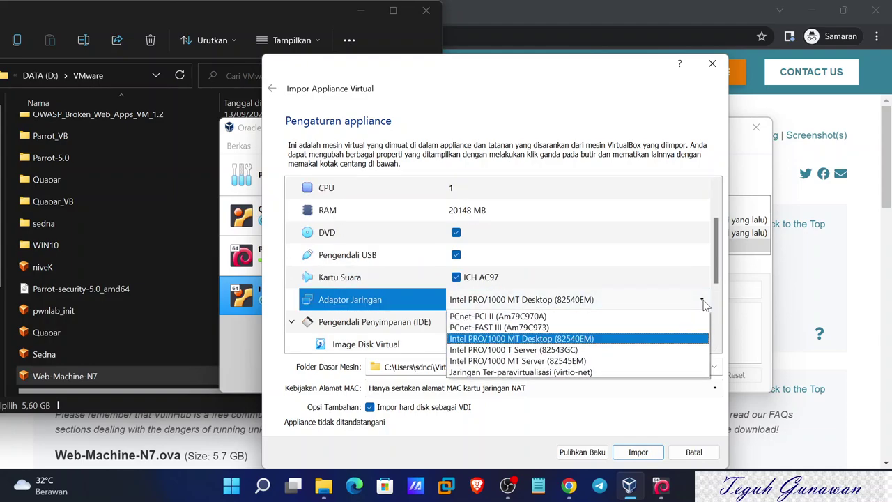
left_click(703, 302)
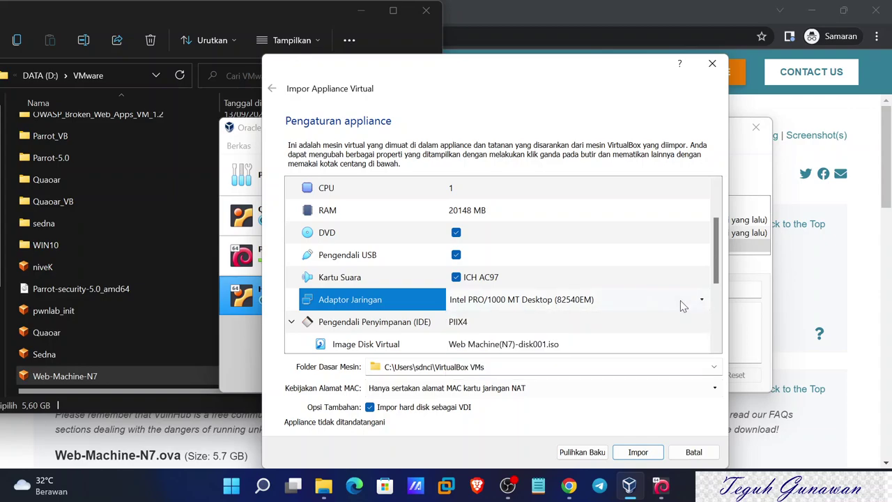
- Set the machine base folder to D:\VMware\N7 and import the appliance
left_click(712, 367)
left_click(581, 394)
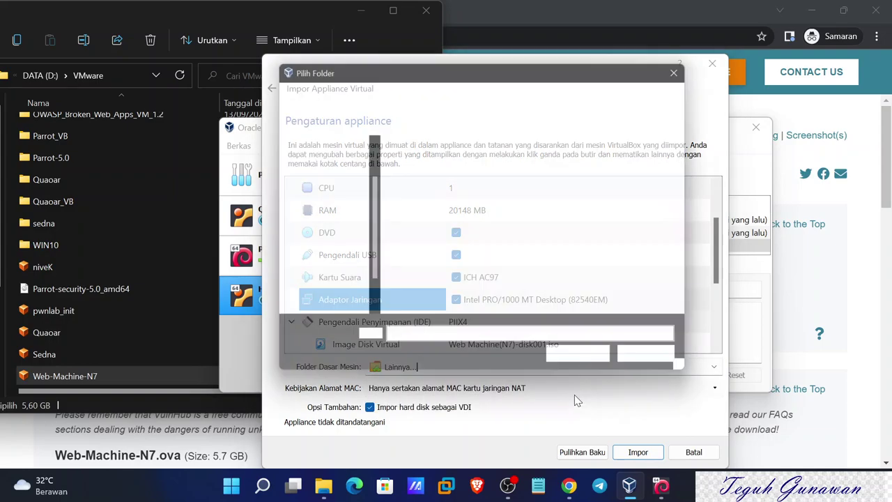
scroll(343, 286, "down", 1)
left_click(323, 275)
double_click(460, 253)
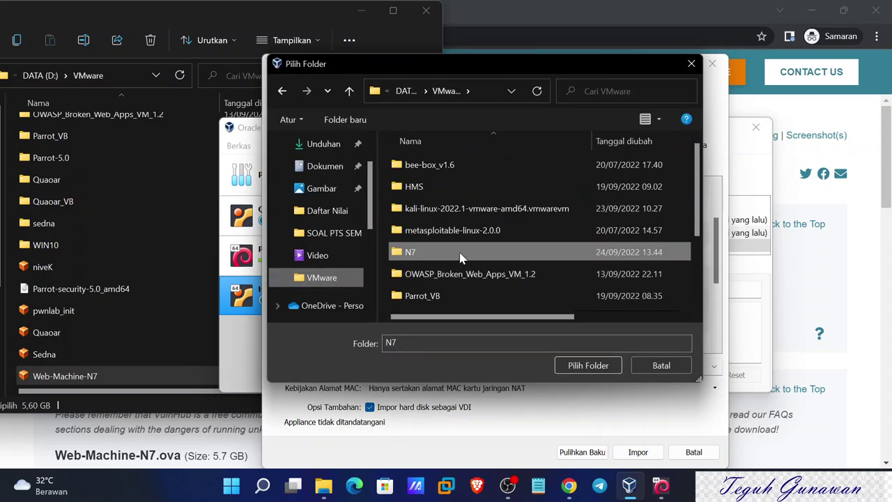
left_click(588, 365)
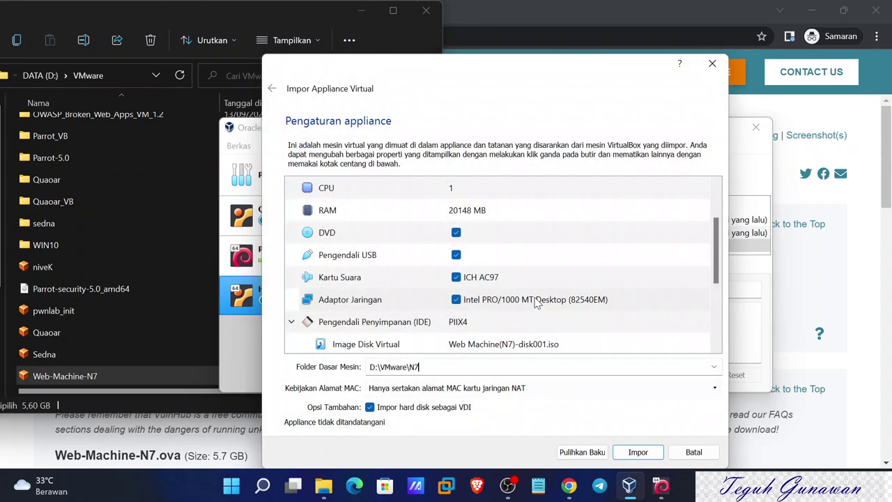
left_click(638, 452)
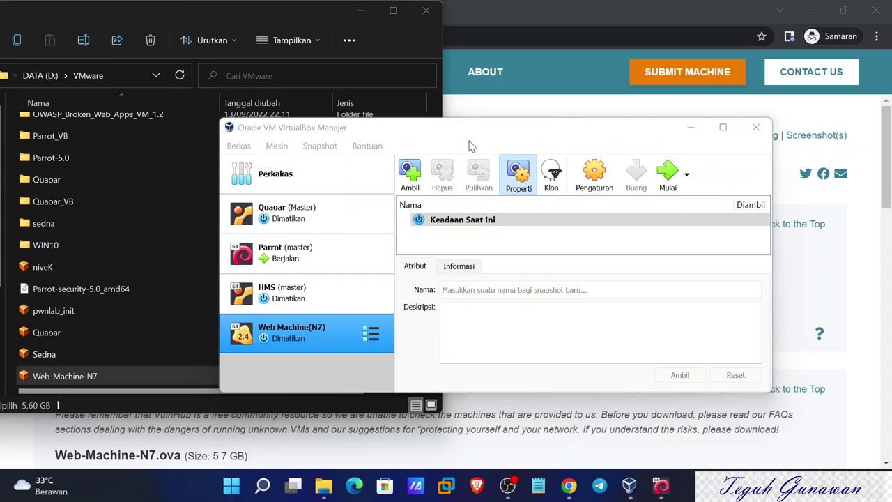
- Set the base memory of the Web Machine(N7) virtual machine to 2048 MB
left_click(591, 177)
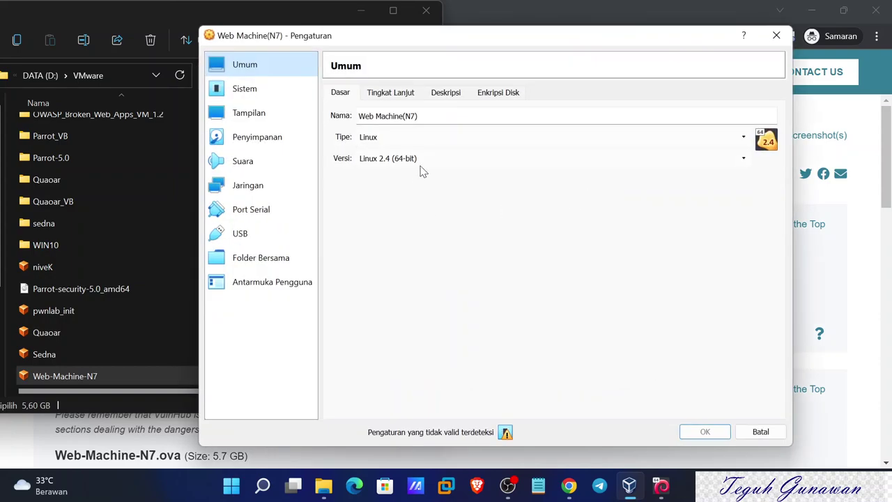
left_click(266, 97)
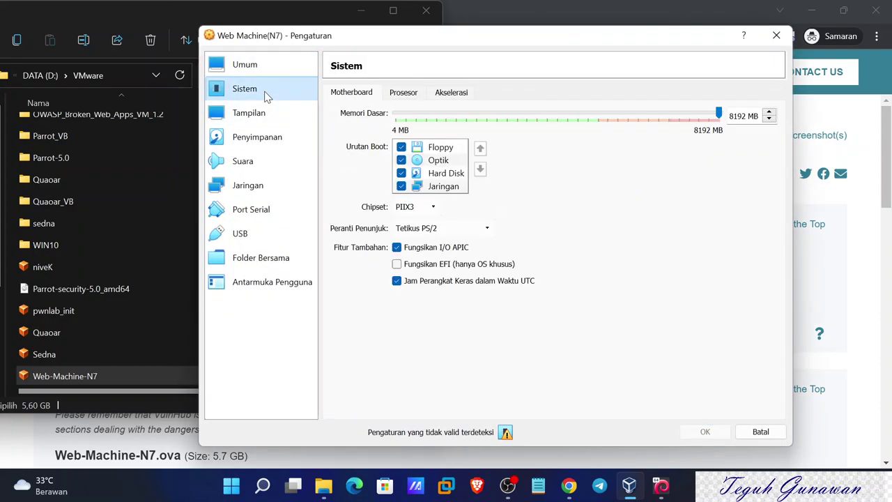
left_click_drag(718, 113, 476, 131)
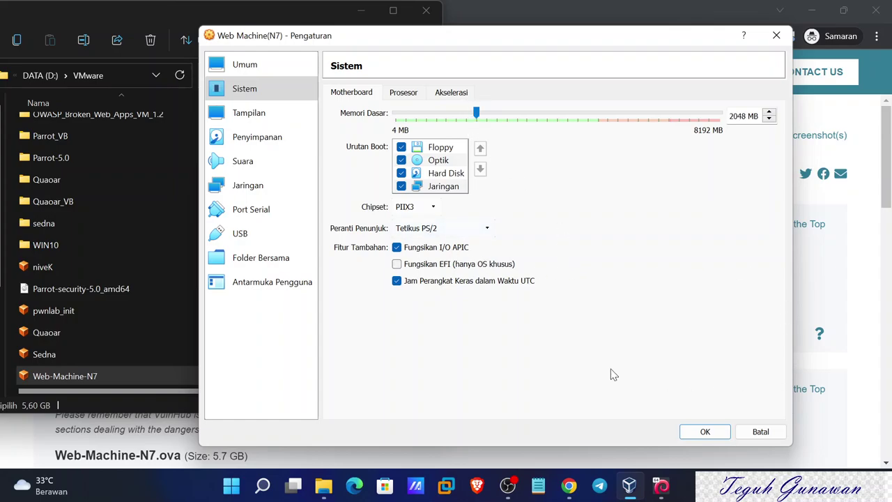
- Attach network Adapter 1 to a bridged adapter (Adaptor Ter-bridge) and save the machine settings
left_click(249, 187)
left_click(509, 135)
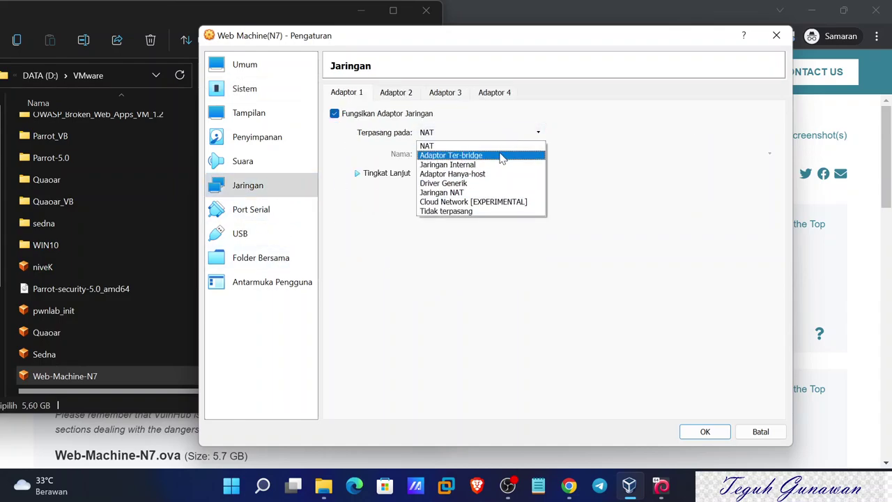
left_click(502, 155)
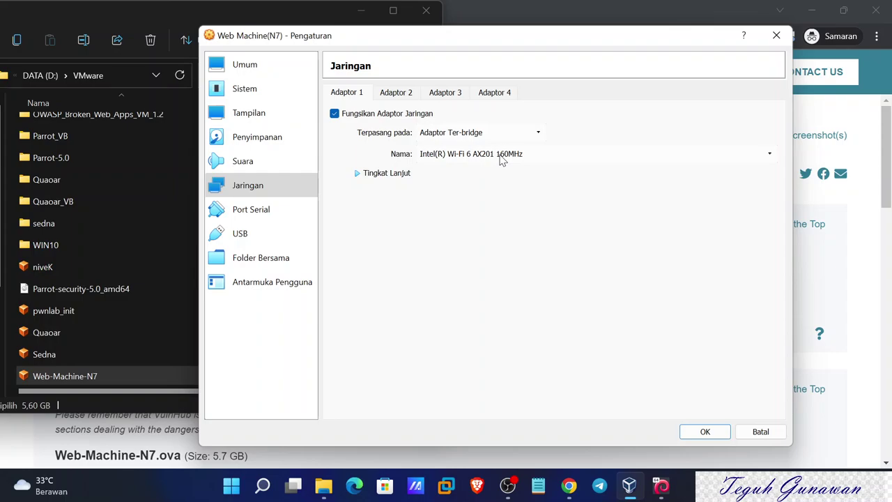
left_click(705, 431)
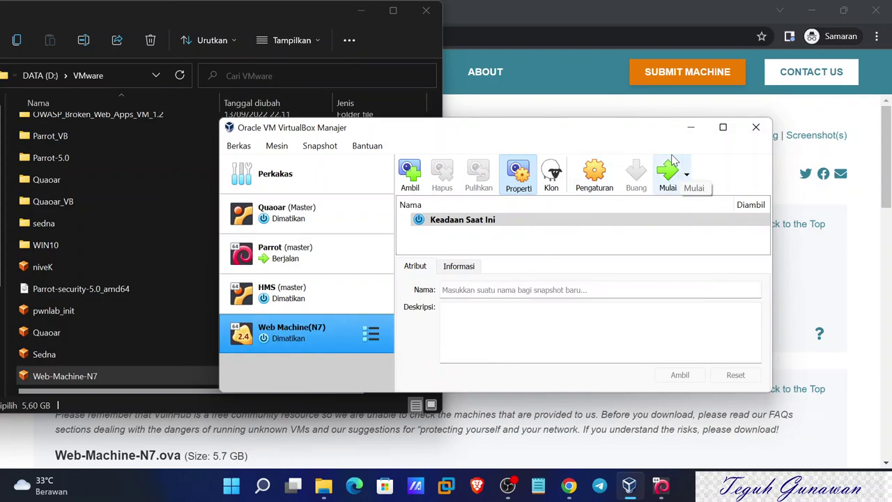
- Start the Web Machine(N7) virtual machine and dismiss the keyboard capture and mouse integration notices
left_click(668, 180)
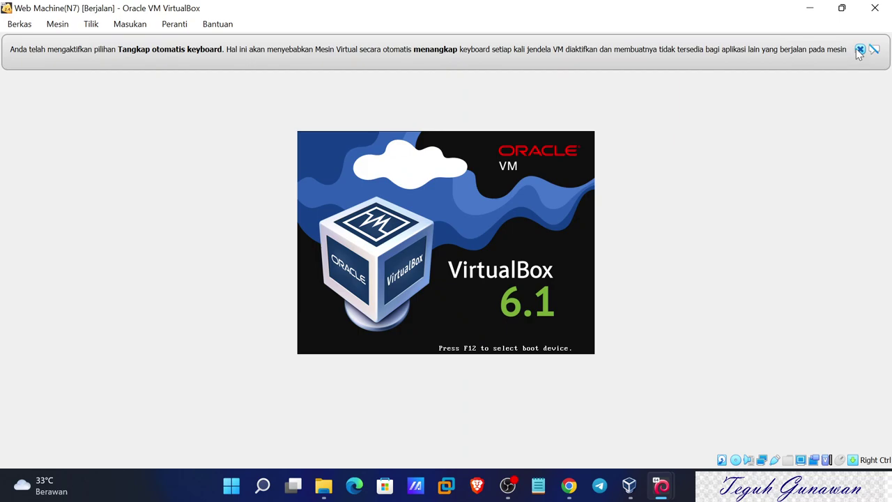
left_click(859, 50)
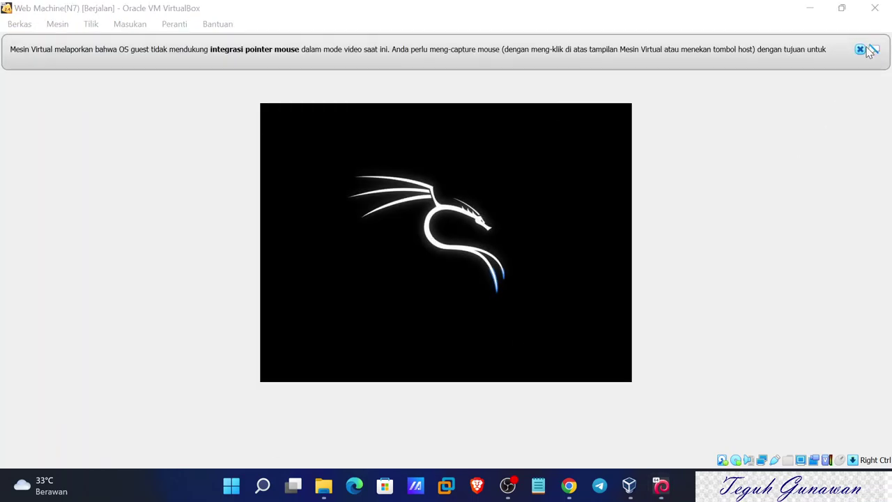
left_click(862, 49)
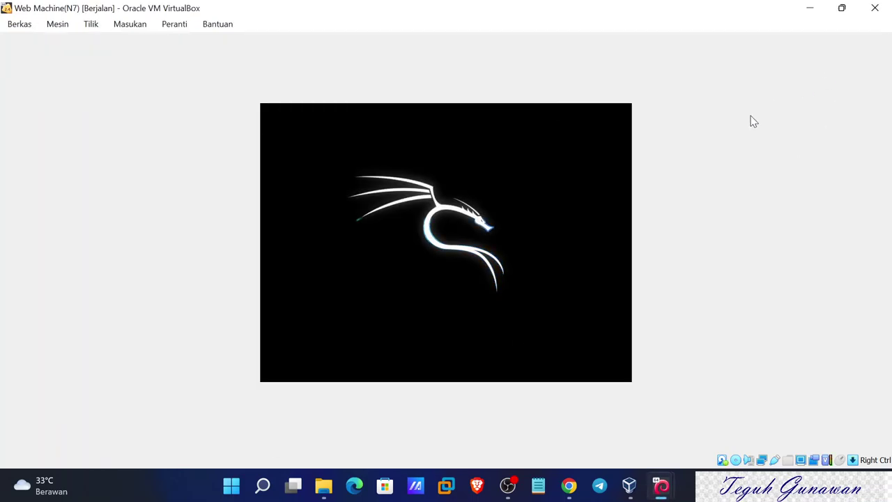
- Switch to the Parrot machine, open a terminal, run ifconfig and highlight the IPv4 address of enp0s3
left_click(156, 488)
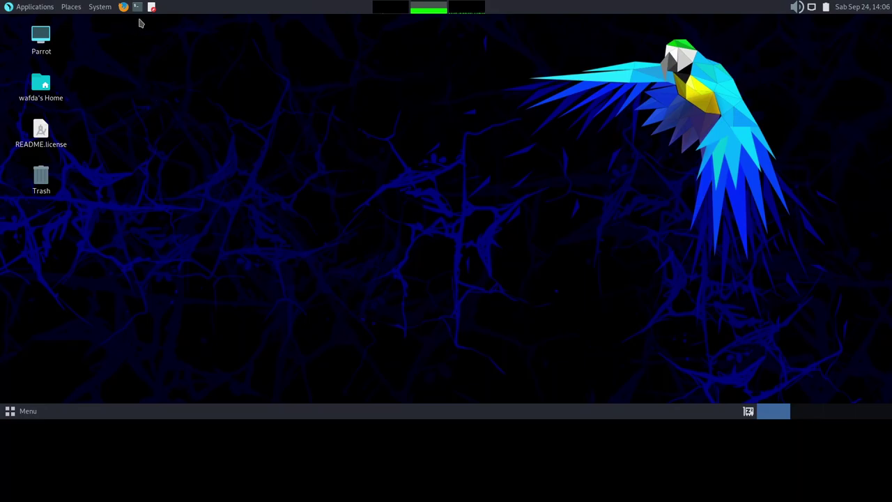
left_click(137, 6)
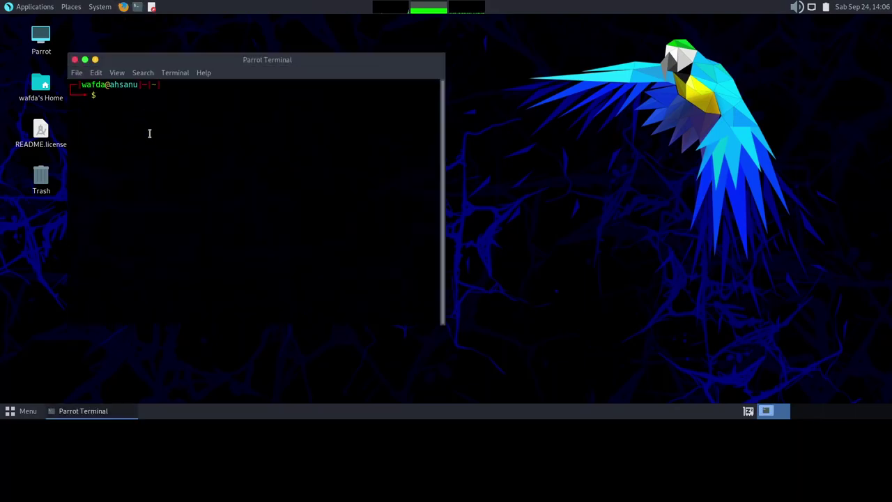
type("ifconfig")
key("Return")
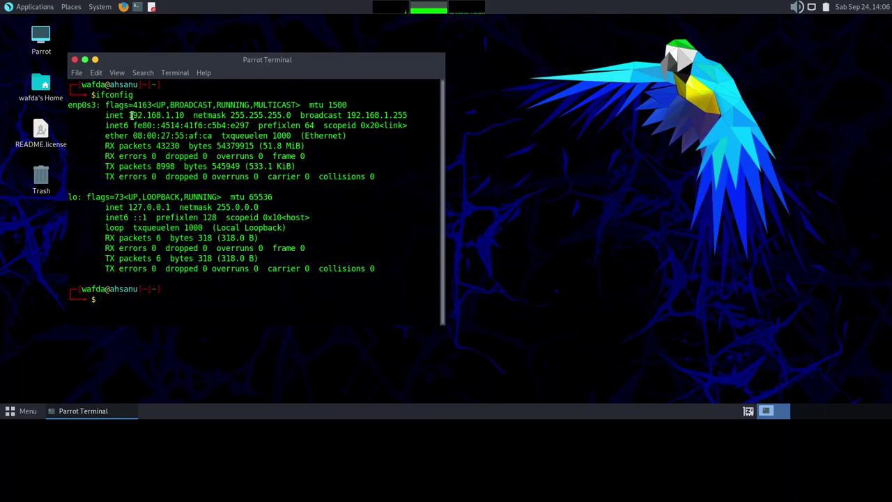
left_click_drag(128, 115, 185, 115)
left_click(163, 115)
- Open a second terminal window and run a ping sweep of the local subnet with fping -aqg 192.168.1.0/24
left_click(78, 74)
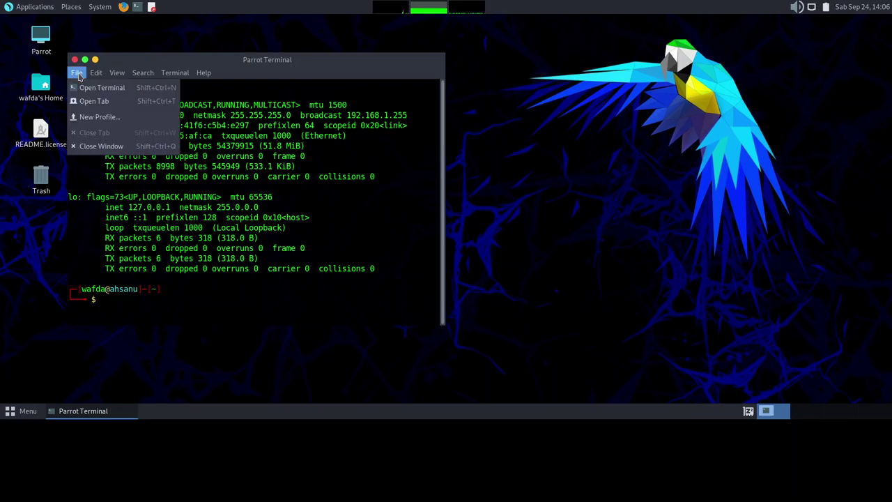
left_click(86, 89)
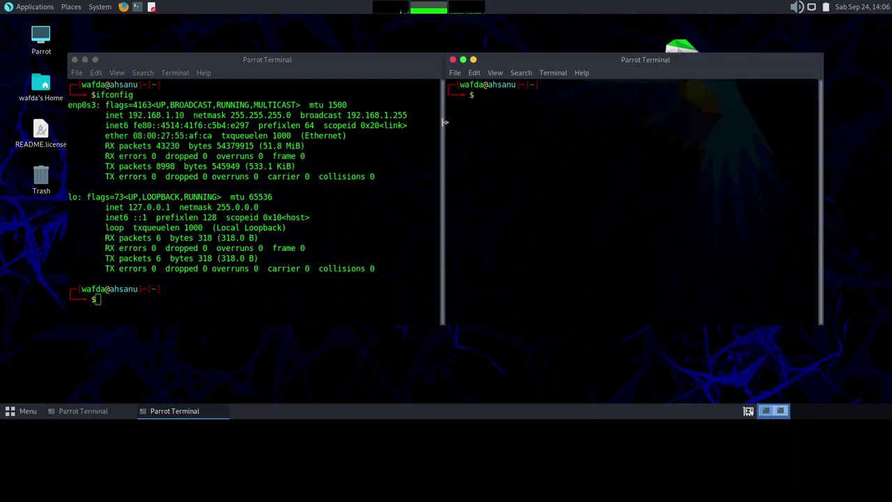
type("fping -aqg 192.")
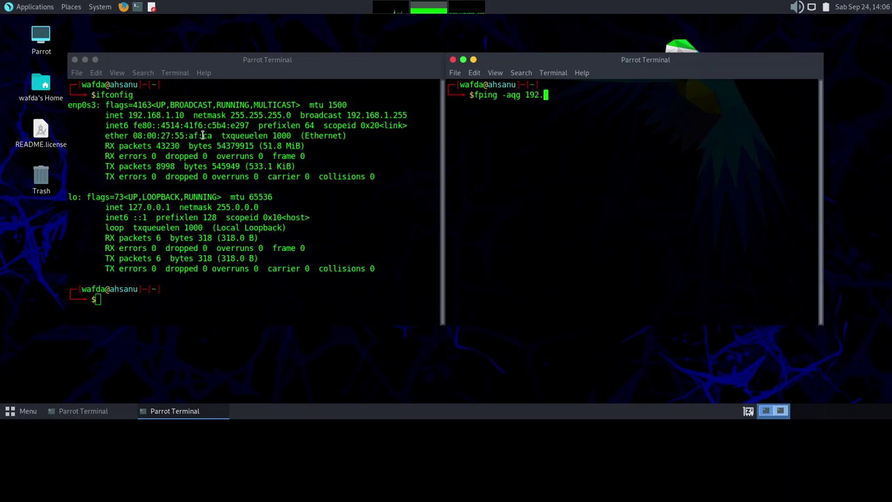
type("168.1.0/24")
key("Return")
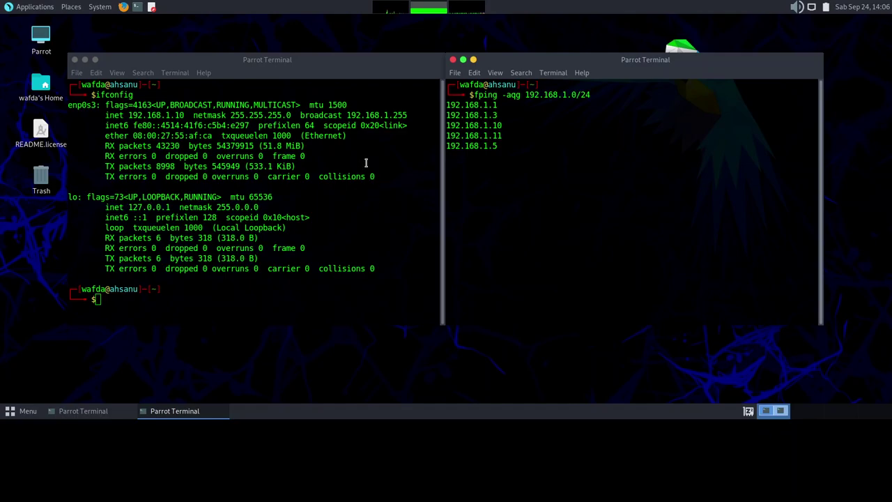
left_click(152, 305)
type("n")
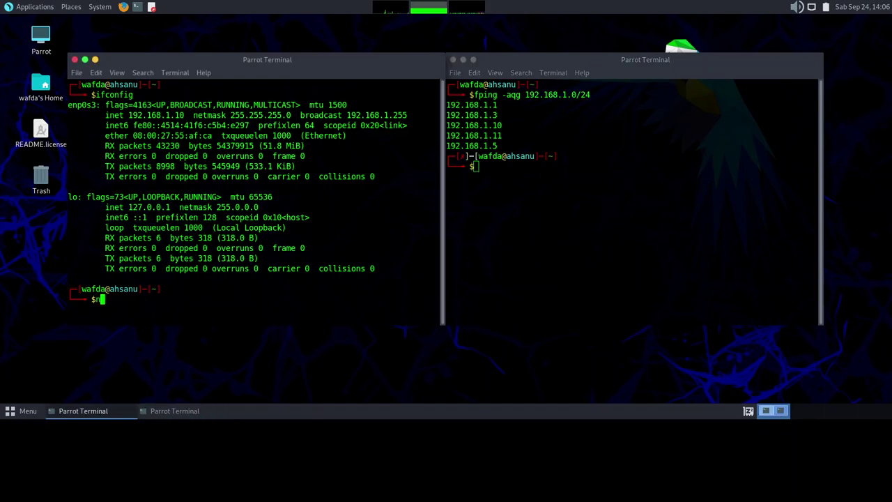
type("etsiscover")
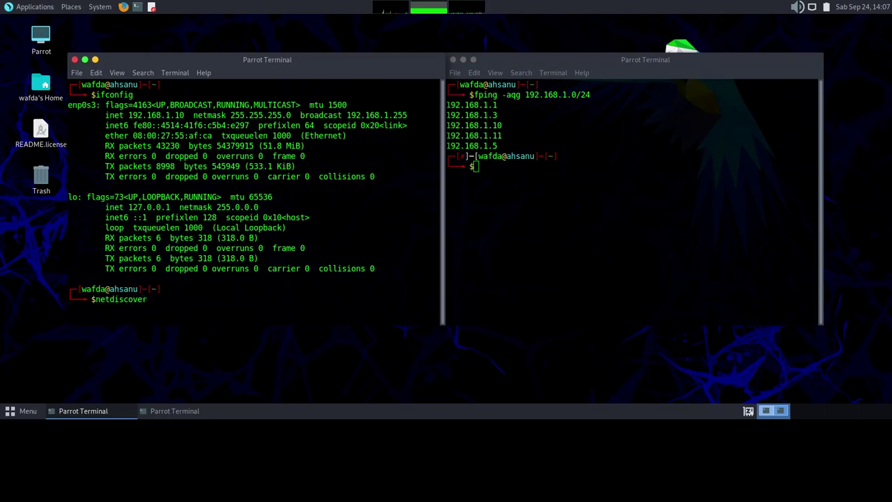
key("BackSpace")
key("BackSpace")
key("BackSpace")
key("BackSpace")
key("BackSpace")
key("BackSpace")
key("BackSpace")
key("BackSpace")
key("BackSpace")
key("BackSpace")
key("BackSpace")
- Switch to a root shell in the first terminal with sudo su, entering the sudo password
type("sudo su")
key("Return")
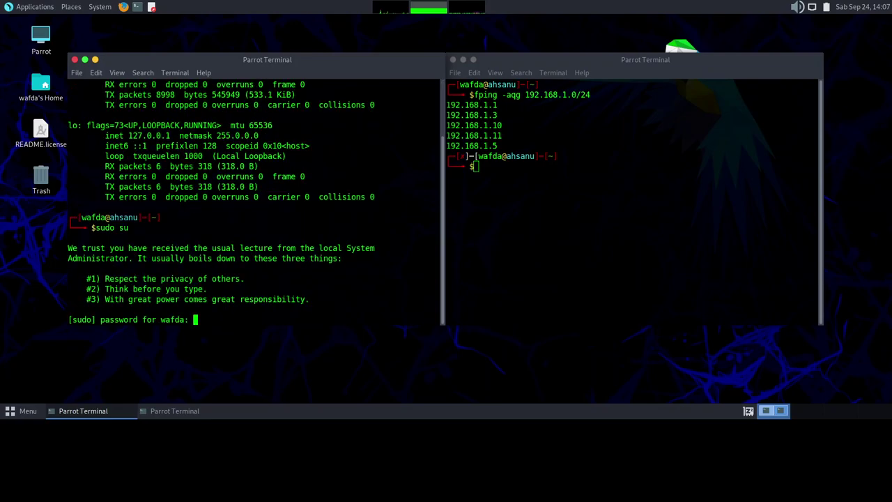
key("Return")
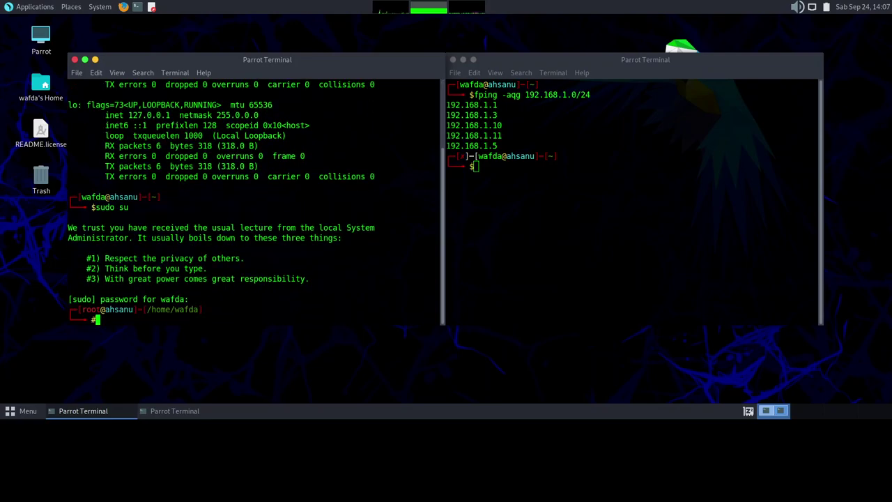
- Clear the root terminal and run netdiscover to scan the network for hosts
key("ctrl+l")
type("netdiscover")
key("Return")
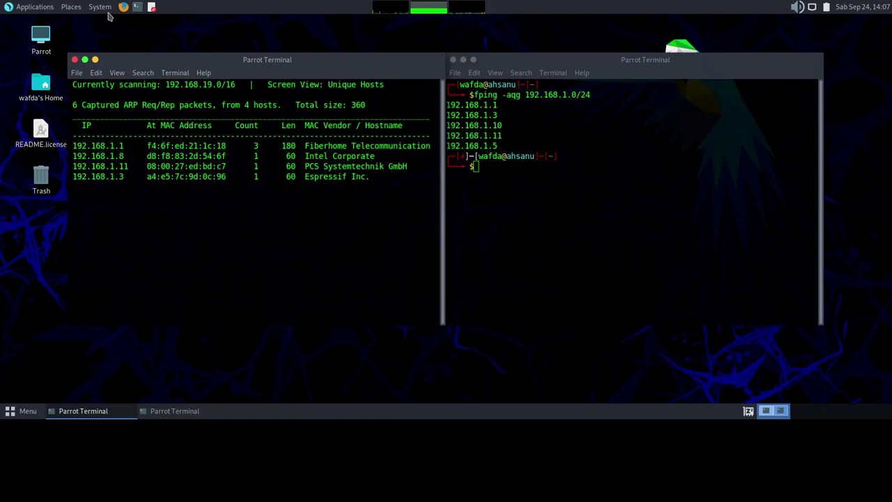
- Open another terminal window and enter the ifconfig command
left_click(138, 6)
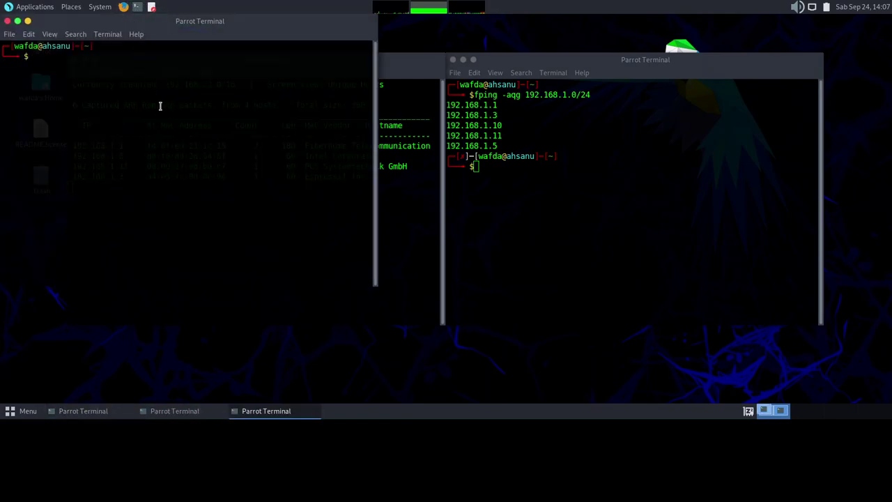
type("ifcon")
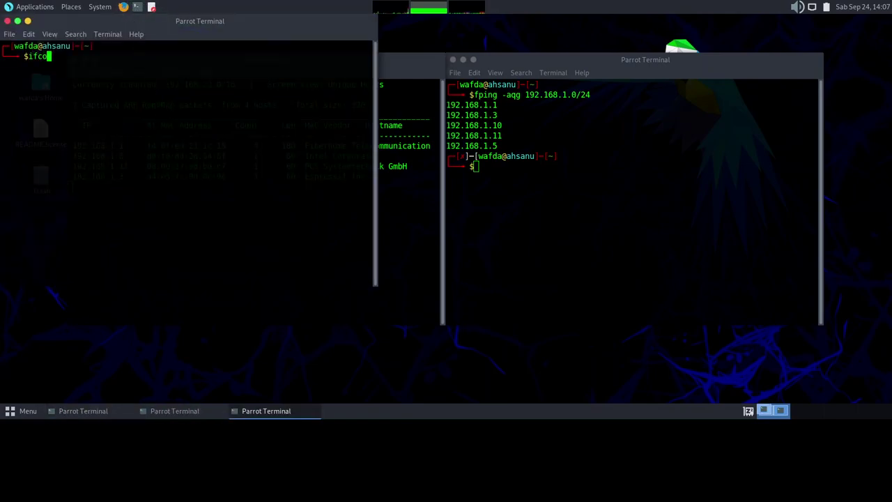